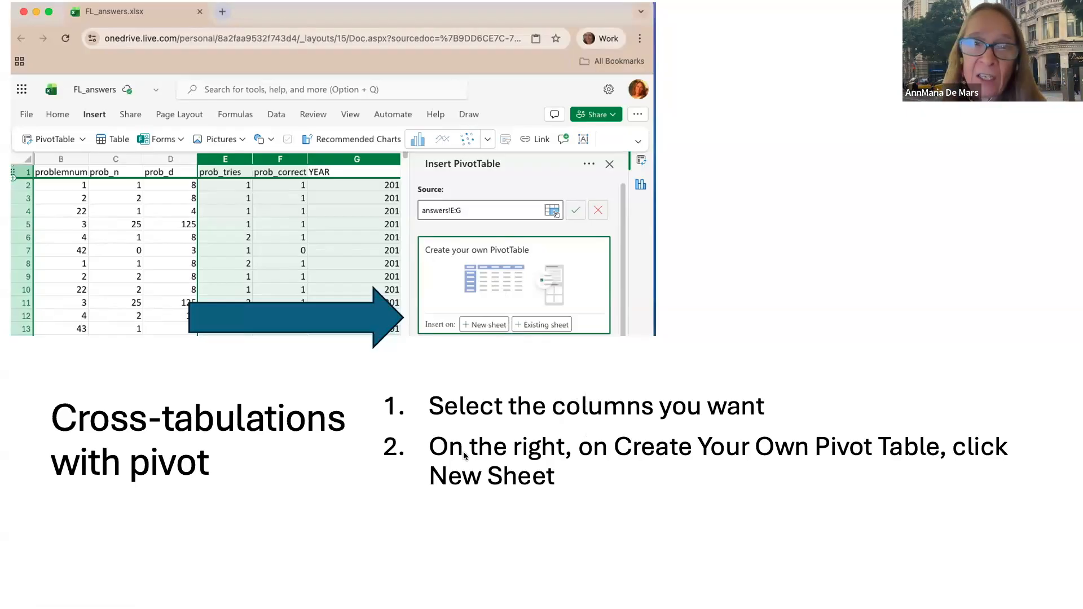
Advance the slideshow from the cross-tabulations slide to the make-your-own pivot table slide
{"action": "key", "text": "Right"}
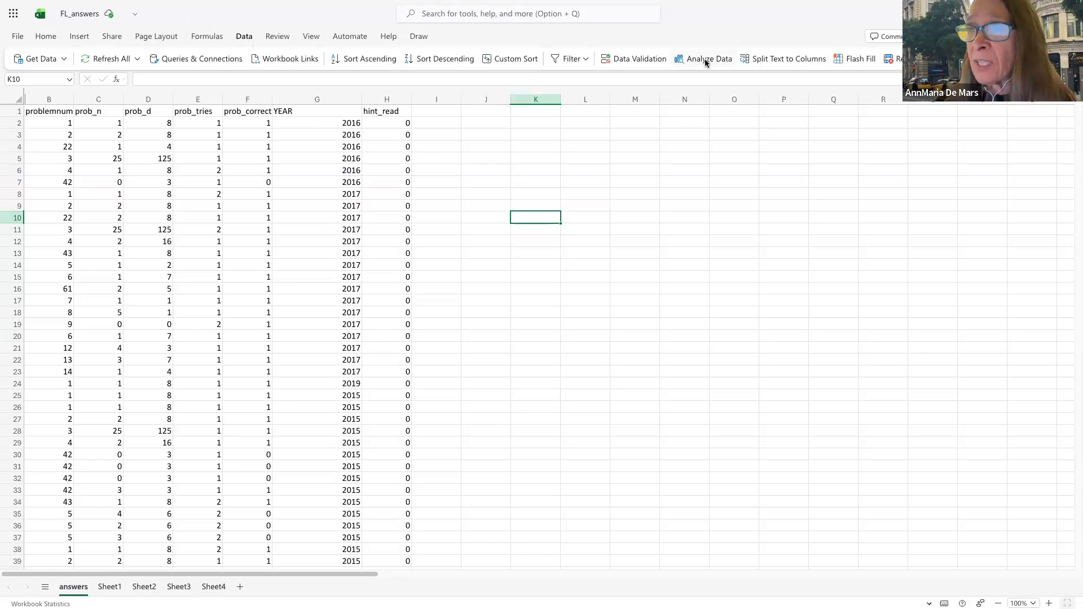
Create a Count of YEAR pivot table from column G on a new sheet
{"action": "left_click", "coordinate": [310, 93]}
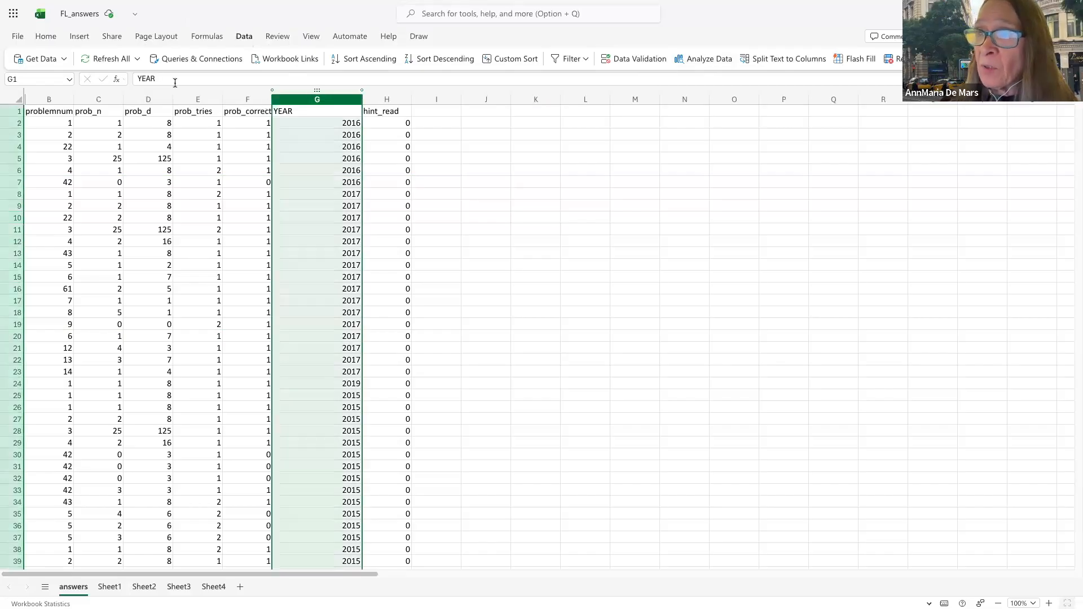
{"action": "left_click", "coordinate": [79, 36]}
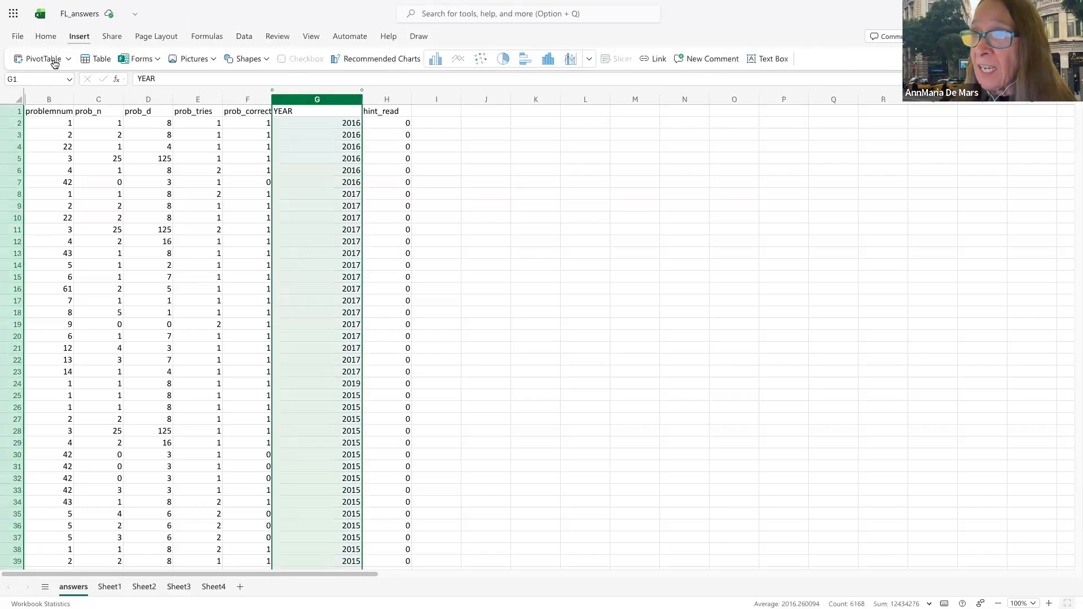
{"action": "left_click", "coordinate": [53, 61]}
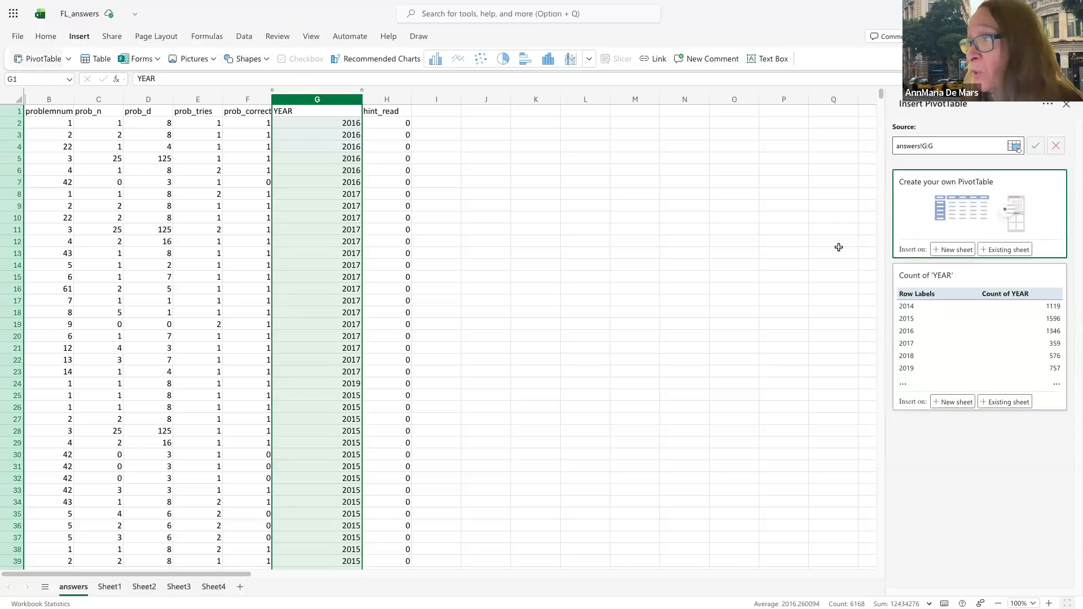
{"action": "left_click", "coordinate": [953, 402]}
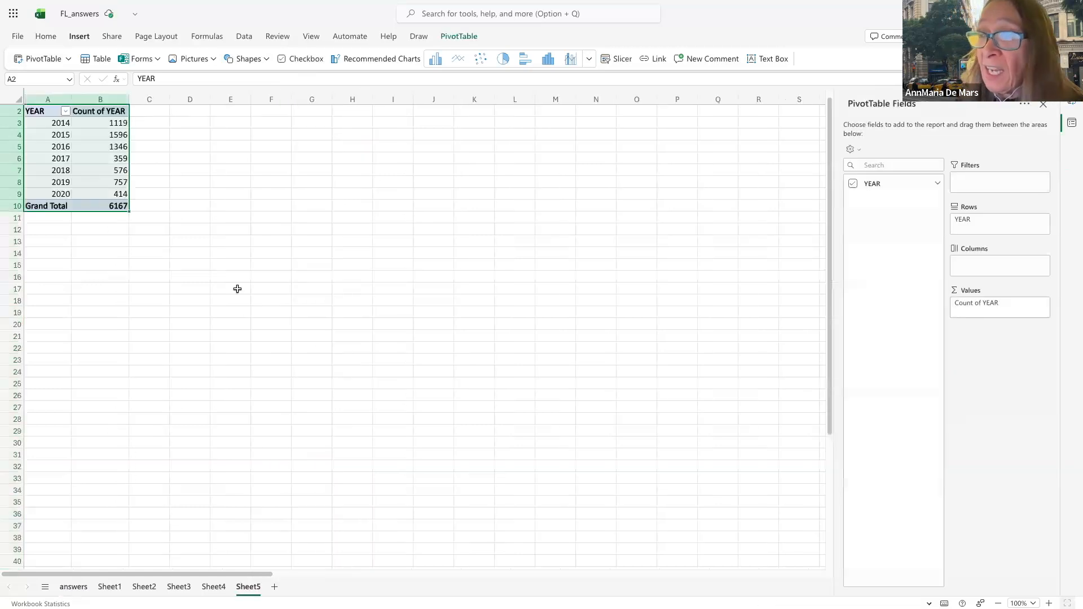
Select the yearly counts without the Grand Total, then return to the answers sheet
{"action": "left_click", "coordinate": [48, 114]}
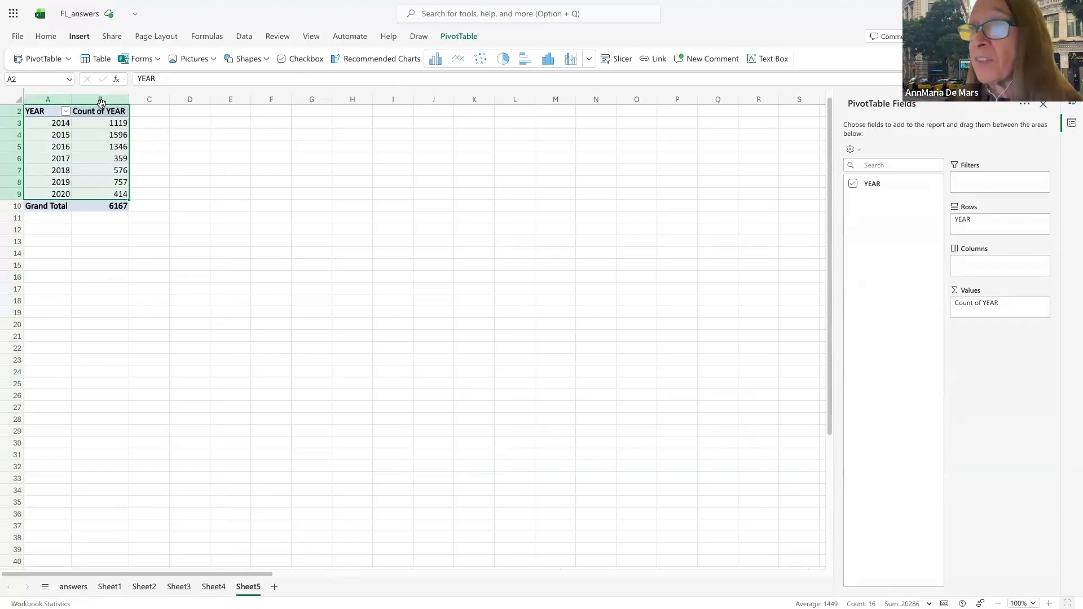
{"action": "left_click", "coordinate": [74, 587]}
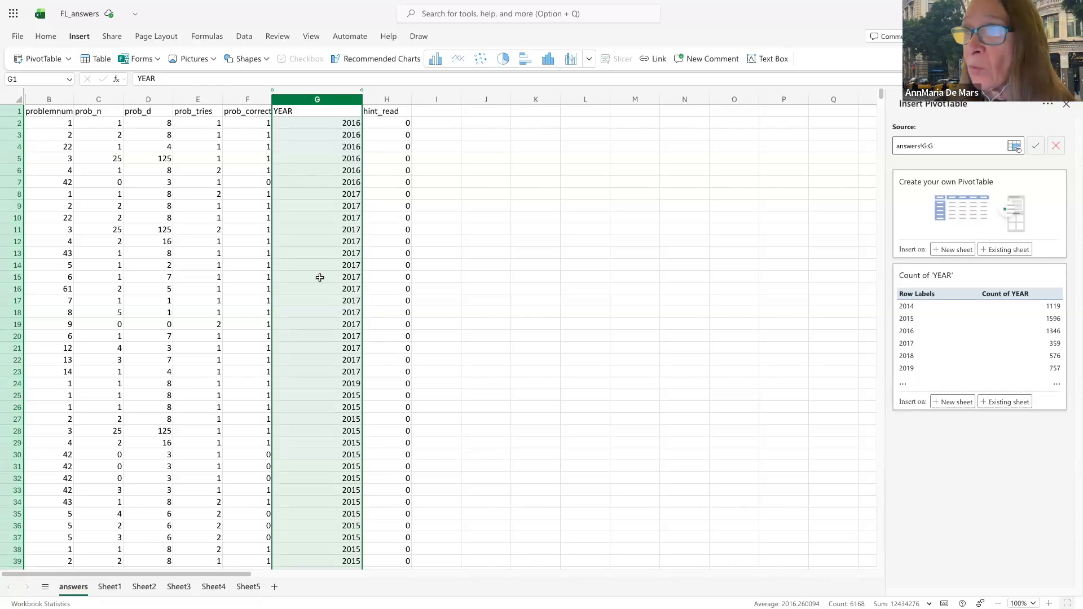
Create an empty pivot table on a new sheet from columns E:G (prob_tries through YEAR)
{"action": "left_click", "coordinate": [199, 93]}
{"action": "left_click_drag", "start_coordinate": [206, 95], "coordinate": [286, 105]}
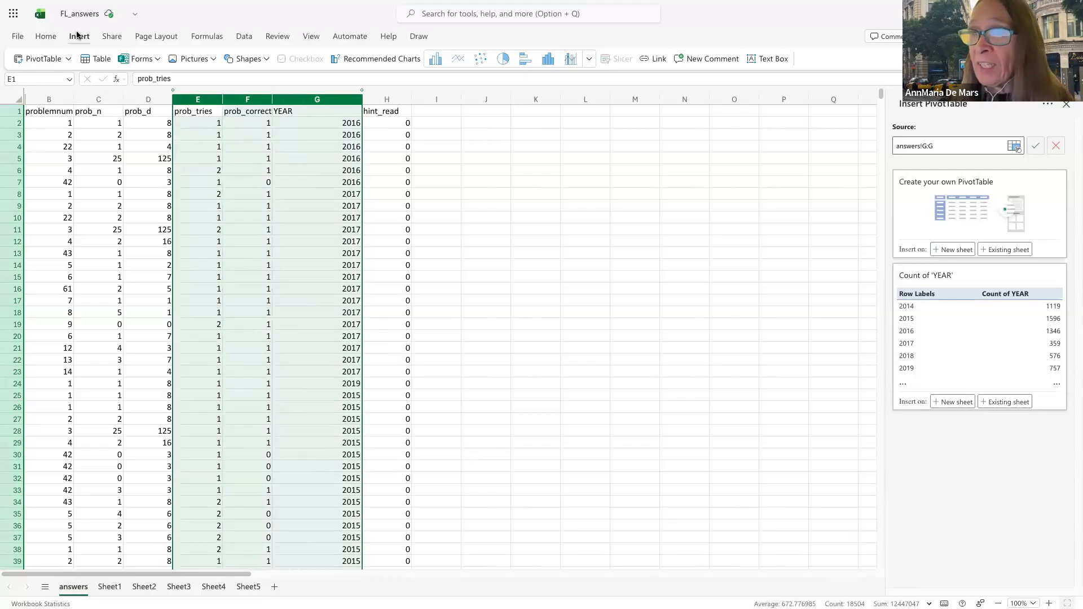
{"action": "left_click", "coordinate": [41, 59]}
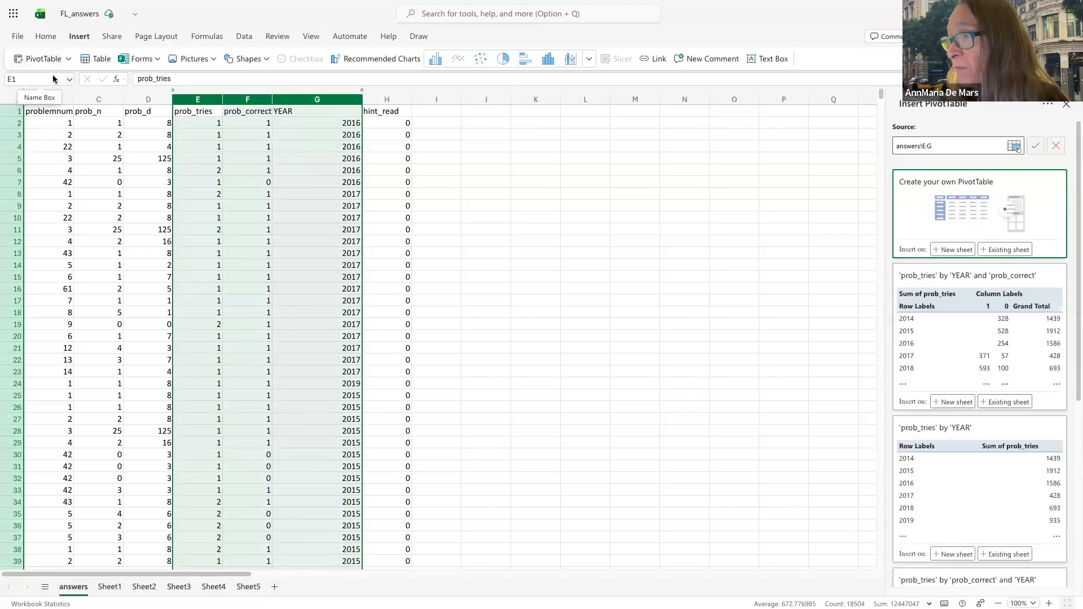
{"action": "scroll", "coordinate": [1035, 434], "scroll_direction": "down", "scroll_amount": 5}
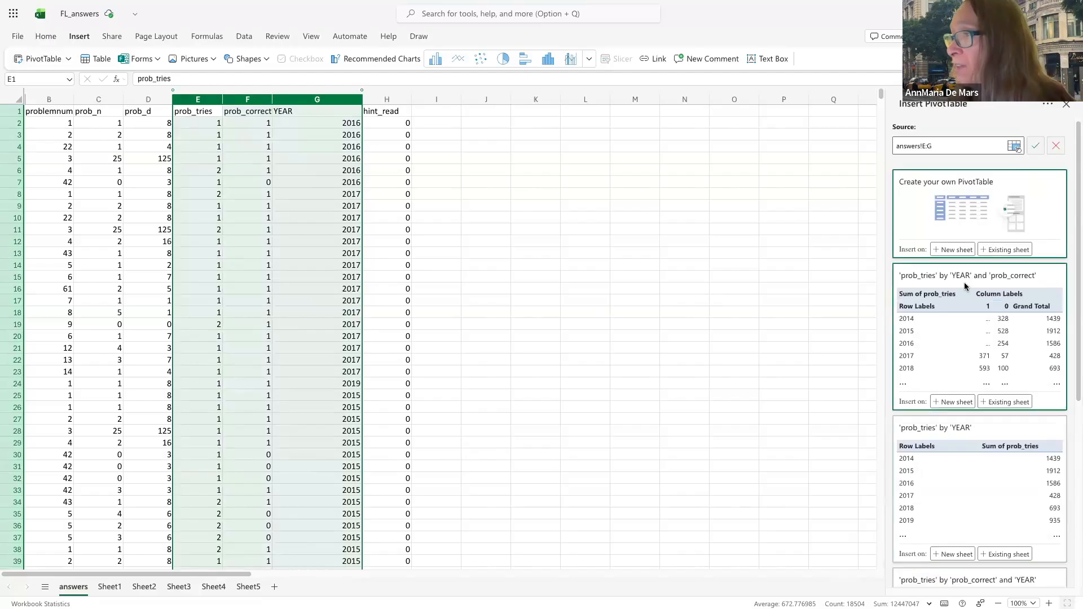
{"action": "left_click", "coordinate": [957, 255]}
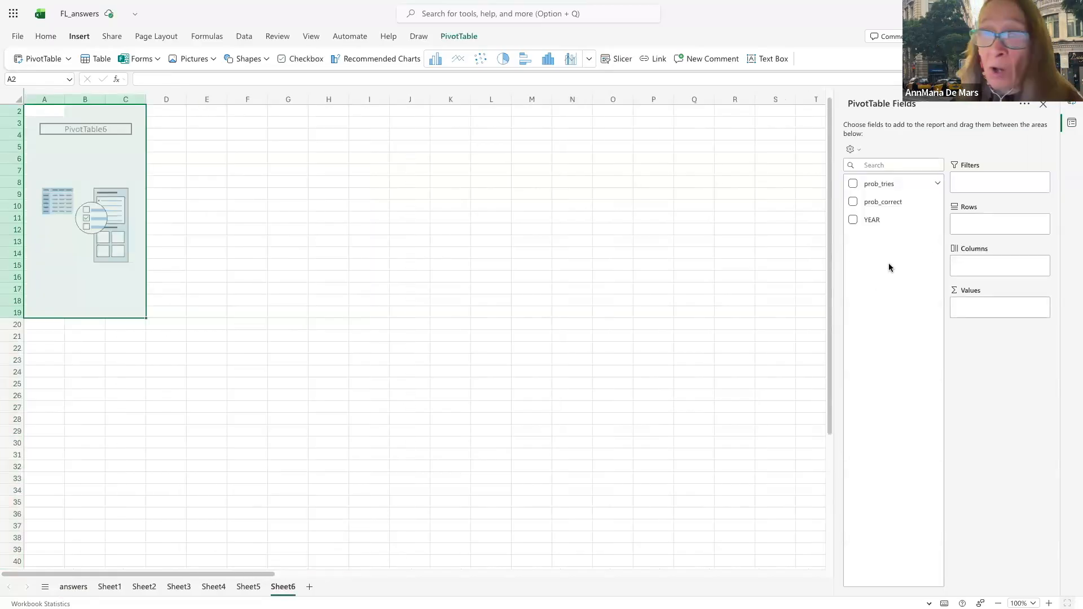
Add prob_correct and YEAR to the pivot, placing YEAR in Rows
{"action": "left_click", "coordinate": [854, 203]}
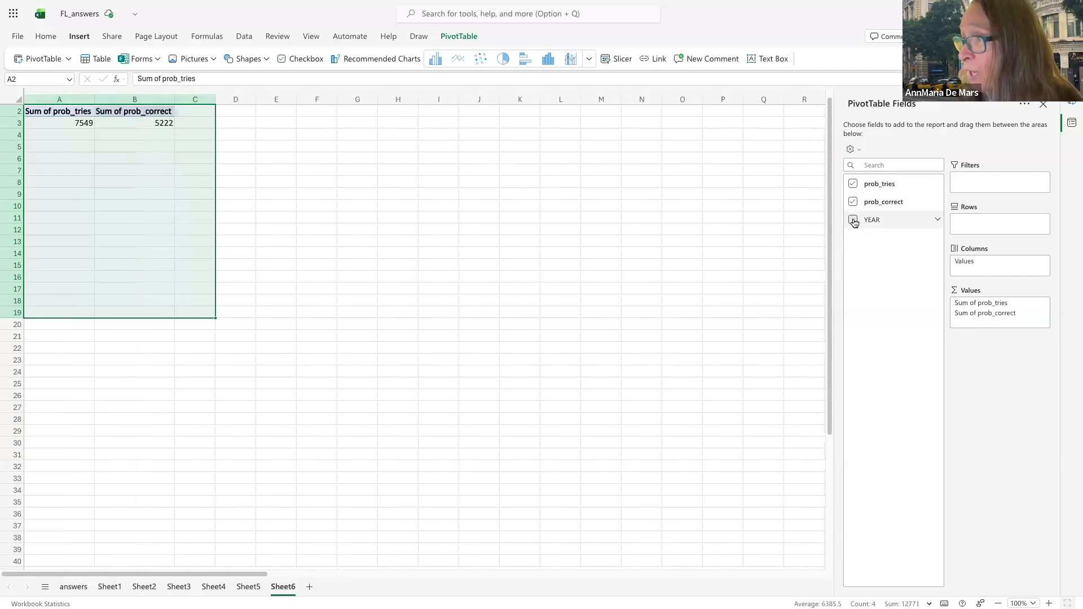
{"action": "left_click", "coordinate": [853, 221]}
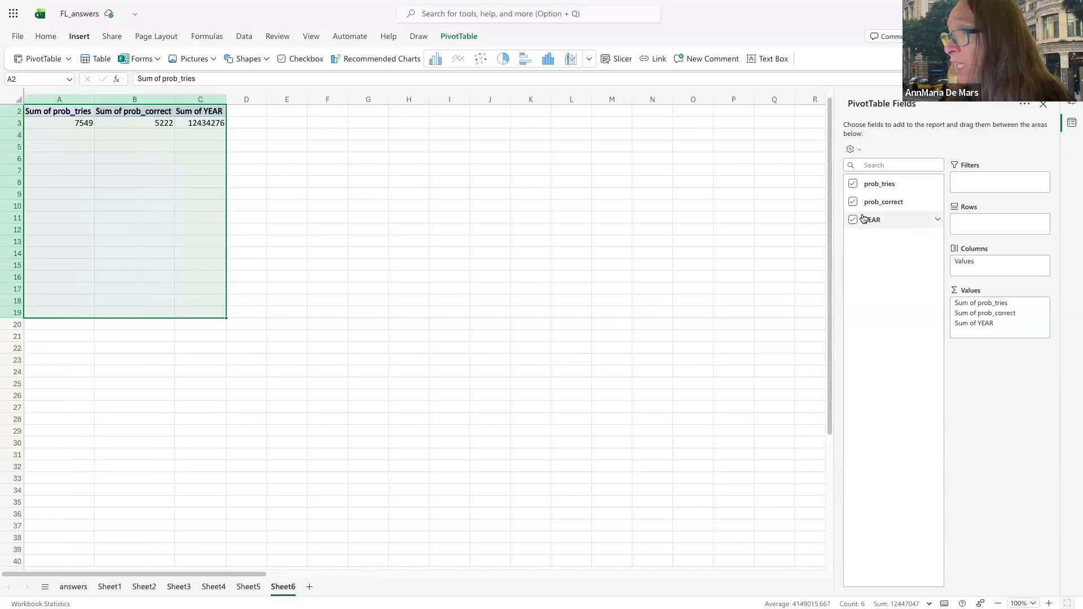
{"action": "left_click_drag", "start_coordinate": [863, 218], "coordinate": [966, 221]}
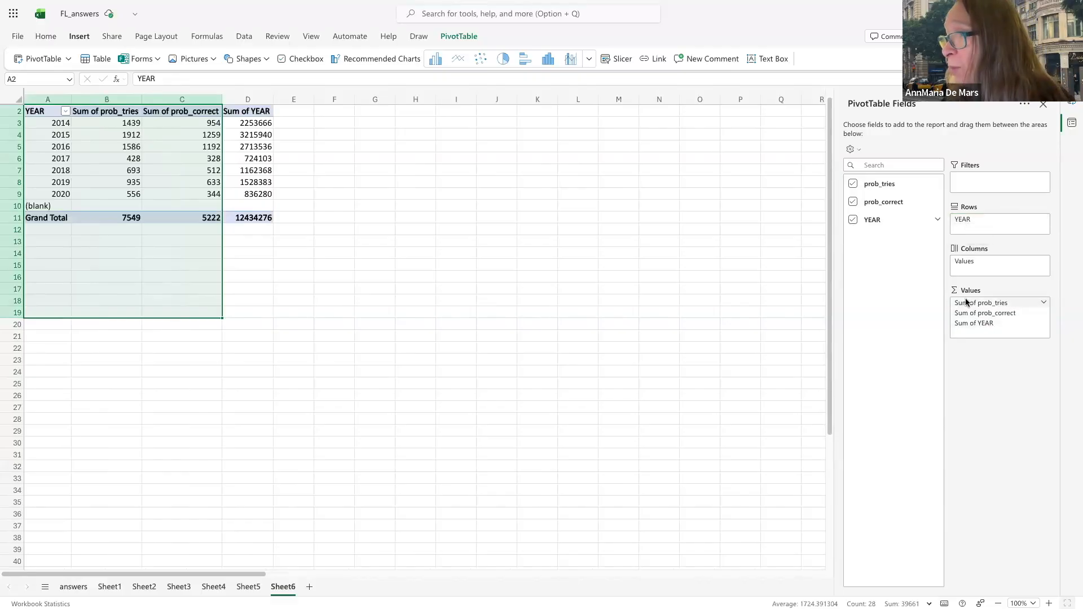
{"action": "mouse_move", "coordinate": [966, 313]}
{"action": "left_mouse_down"}
{"action": "mouse_move", "coordinate": [972, 332]}
{"action": "mouse_move", "coordinate": [967, 323]}
{"action": "mouse_move", "coordinate": [981, 324]}
{"action": "left_mouse_up"}
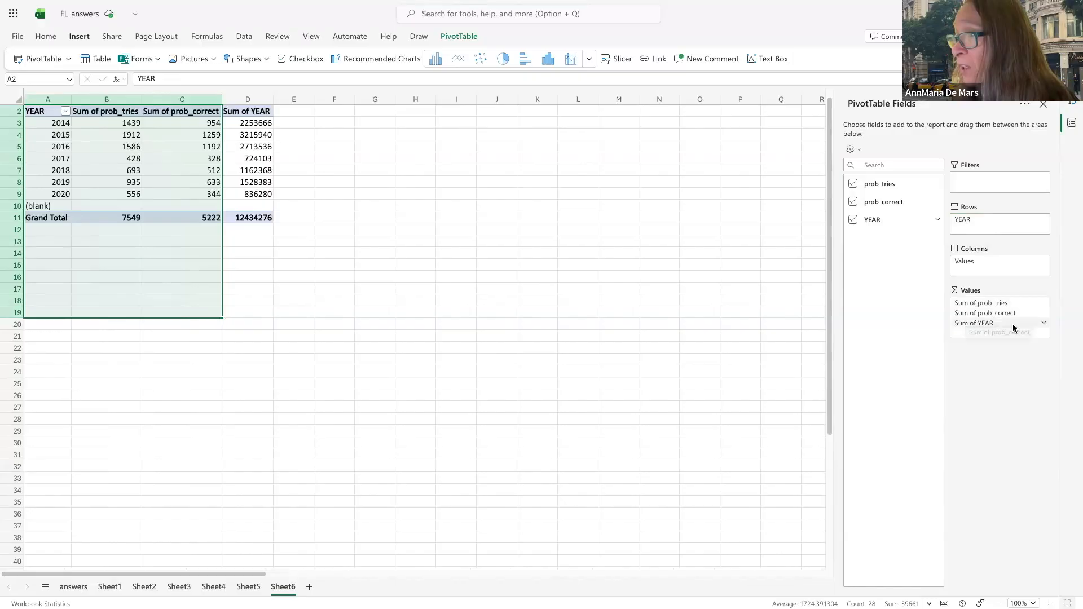
{"action": "left_click", "coordinate": [1044, 324]}
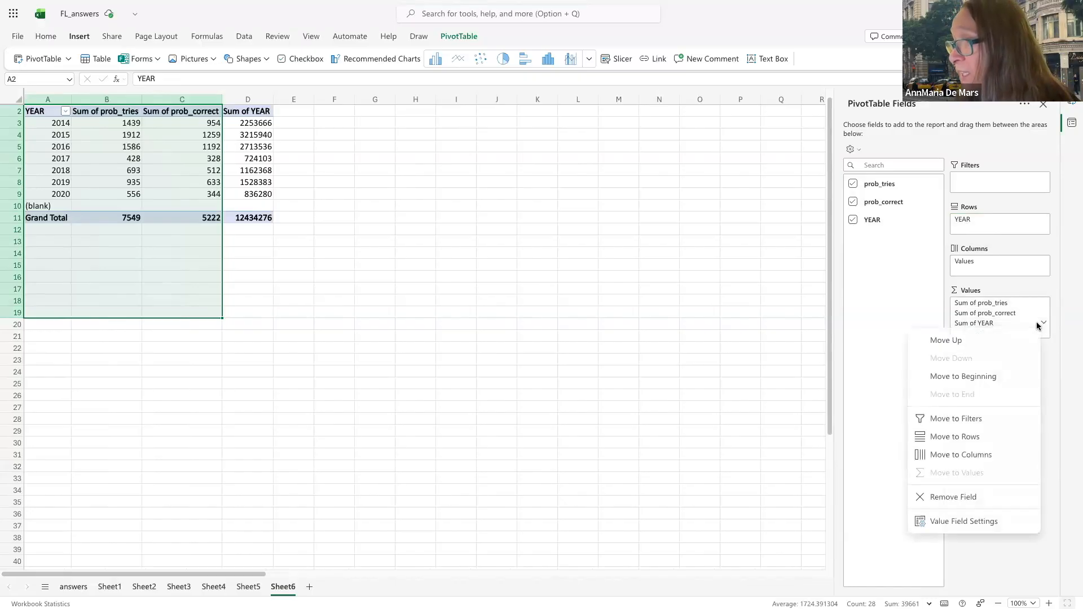
Remove Sum of YEAR from the pivot, then insert and delete a trial line chart from A2:C9
{"action": "left_click", "coordinate": [969, 497]}
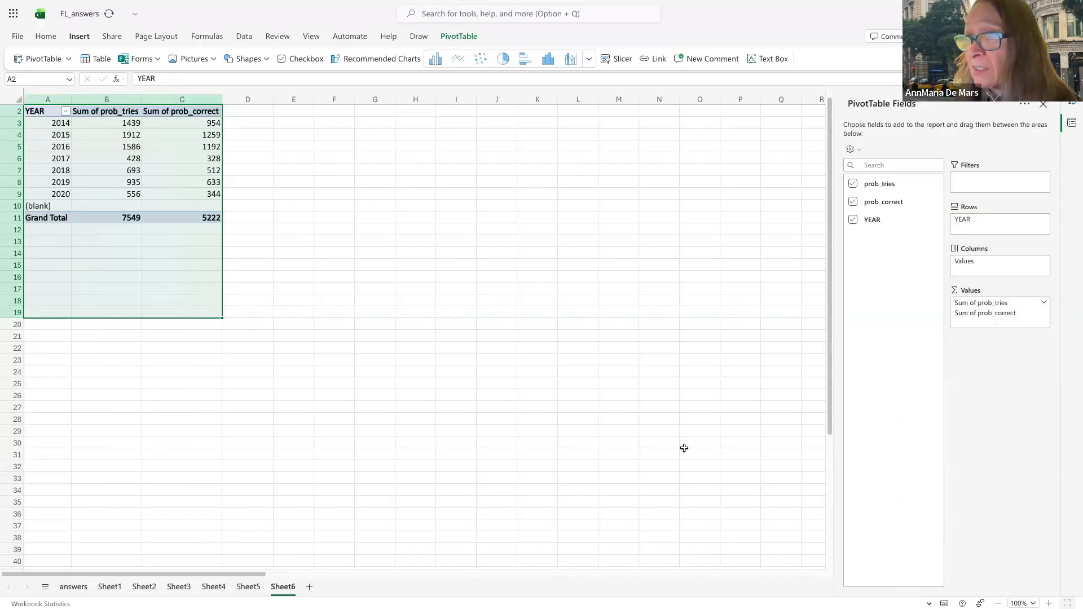
{"action": "left_click", "coordinate": [333, 383]}
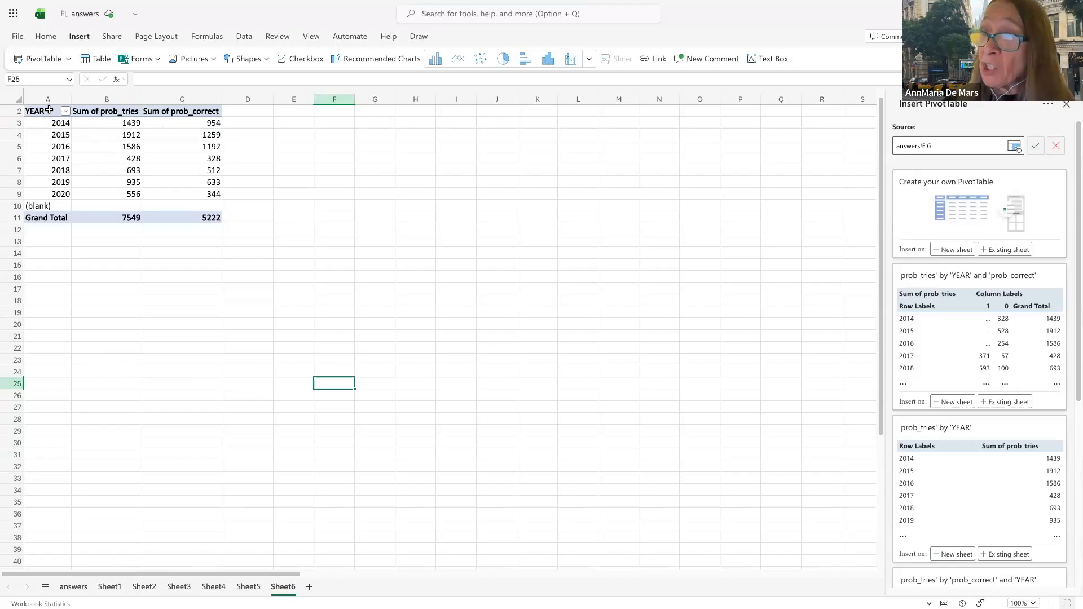
{"action": "left_click_drag", "start_coordinate": [49, 110], "coordinate": [164, 195]}
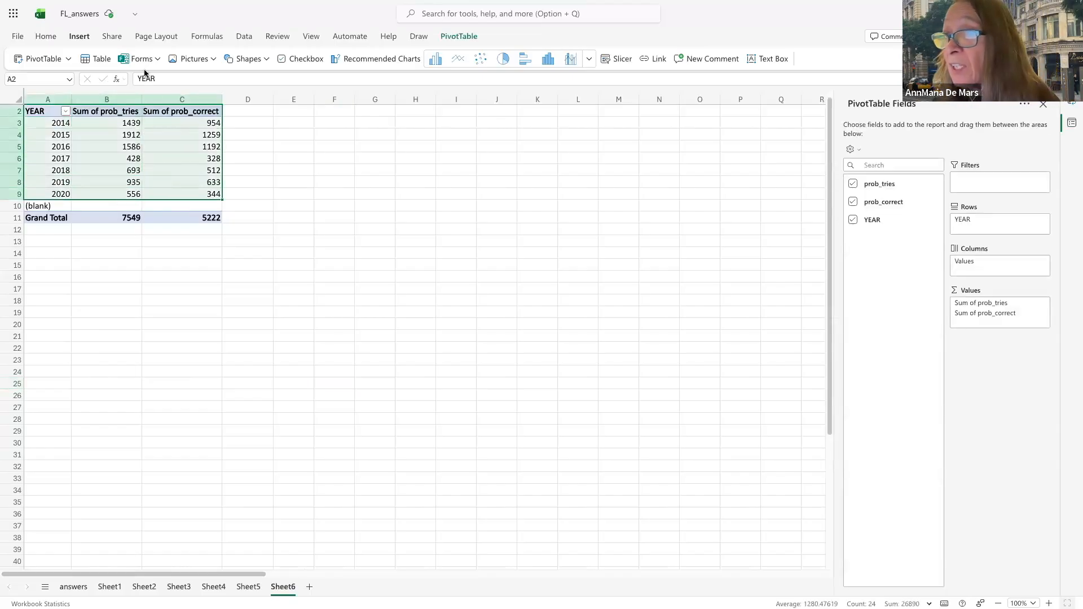
{"action": "left_click", "coordinate": [458, 60]}
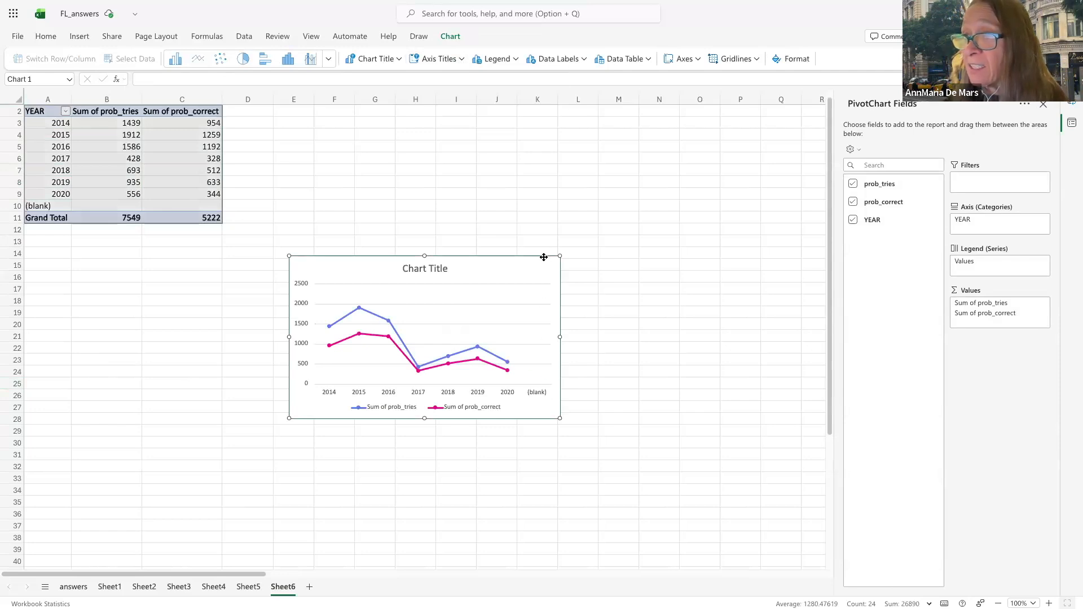
{"action": "key", "text": "Delete"}
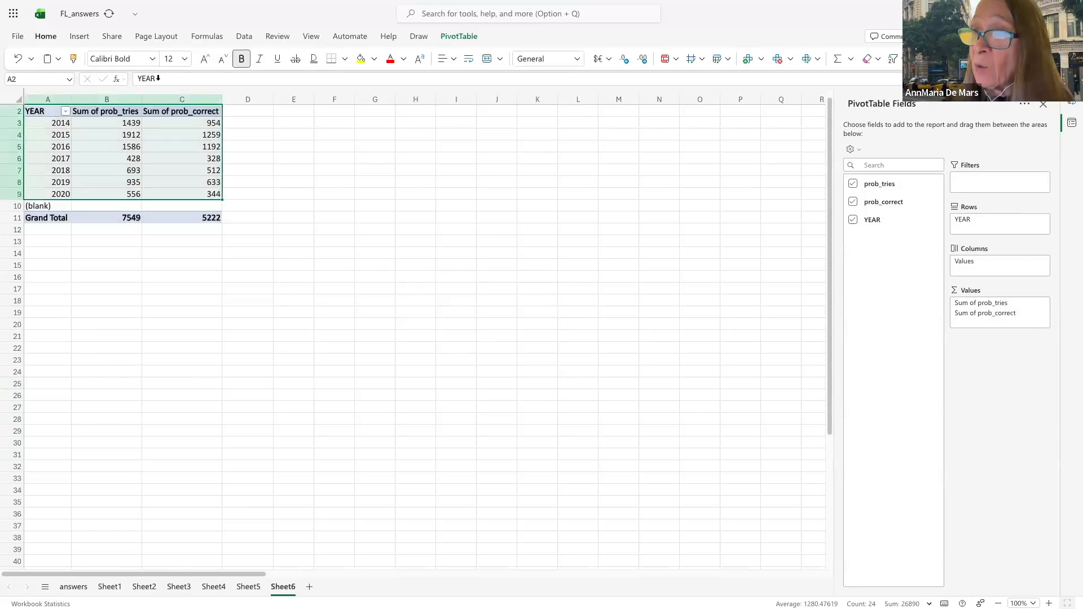
Copy the pivot data A2:C9 and paste it as values only into F3
{"action": "left_click", "coordinate": [50, 111]}
{"action": "left_click_drag", "start_coordinate": [125, 173], "coordinate": [166, 193]}
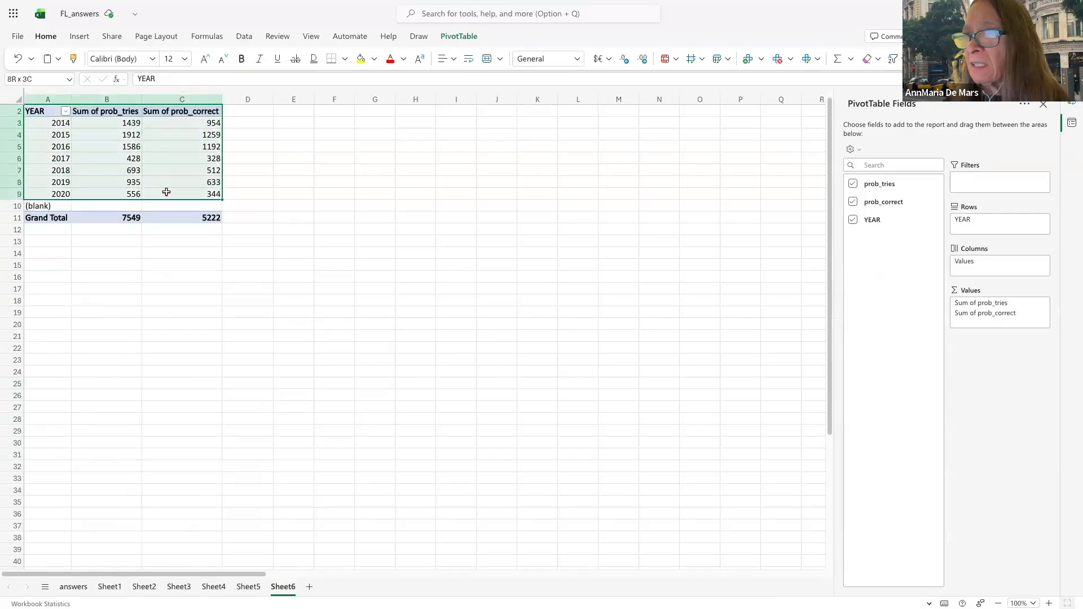
{"action": "right_click", "coordinate": [159, 174]}
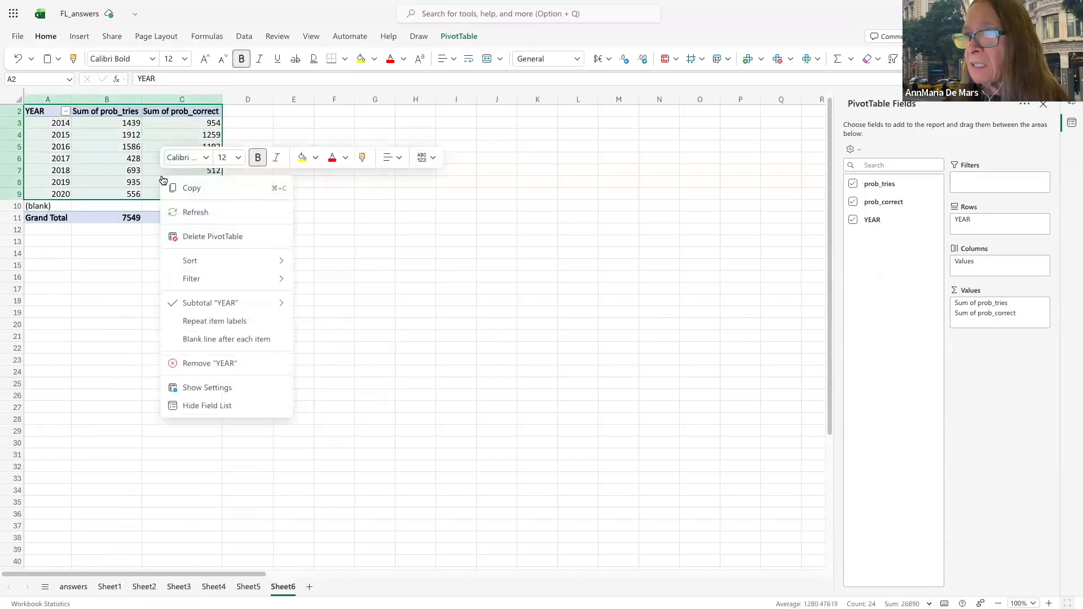
{"action": "left_click", "coordinate": [191, 190]}
{"action": "right_click", "coordinate": [325, 123]}
{"action": "mouse_move", "coordinate": [354, 193]}
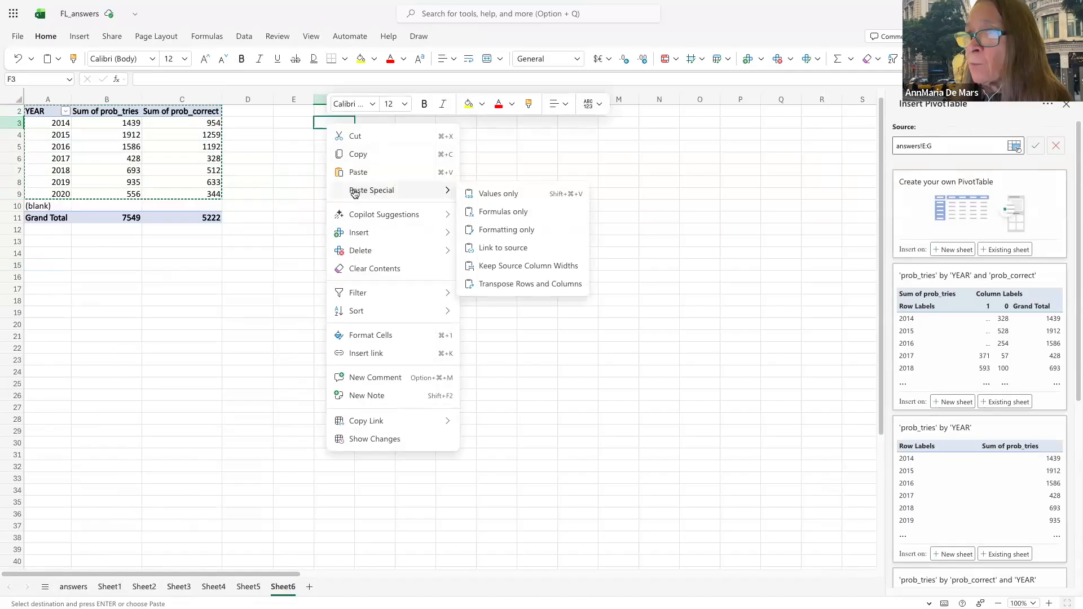
{"action": "left_click", "coordinate": [479, 194]}
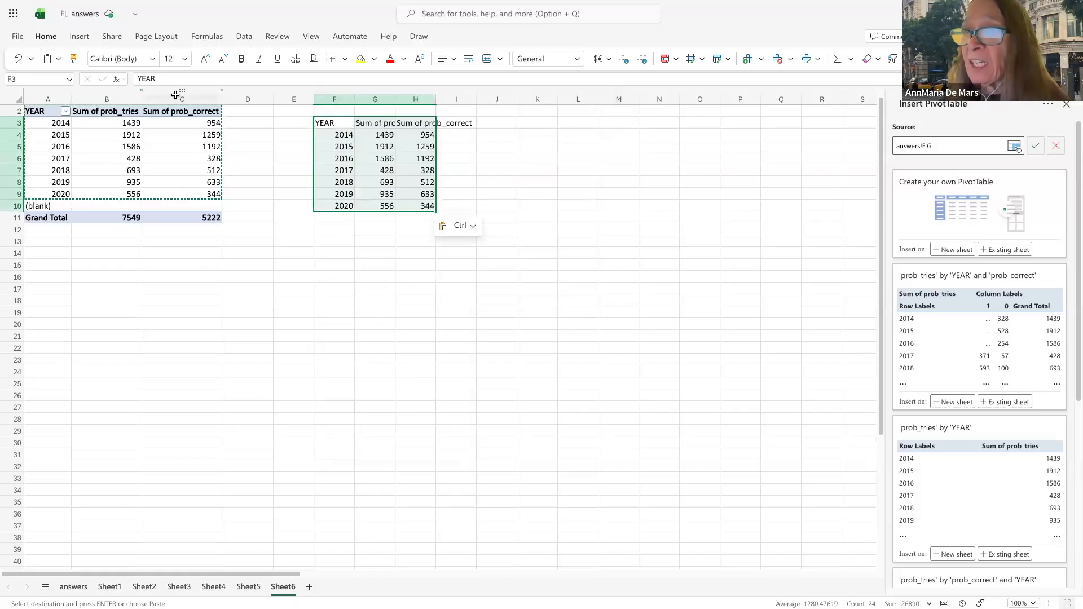
{"action": "left_click", "coordinate": [76, 38]}
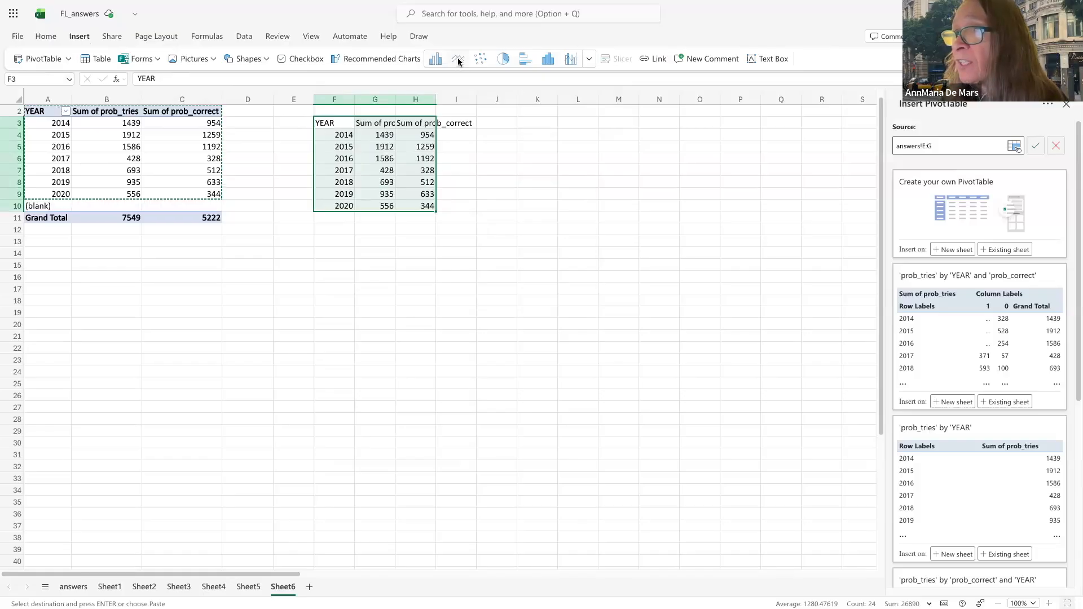
Insert a line chart from F3:H10 and open its Select Data settings
{"action": "left_click", "coordinate": [458, 59]}
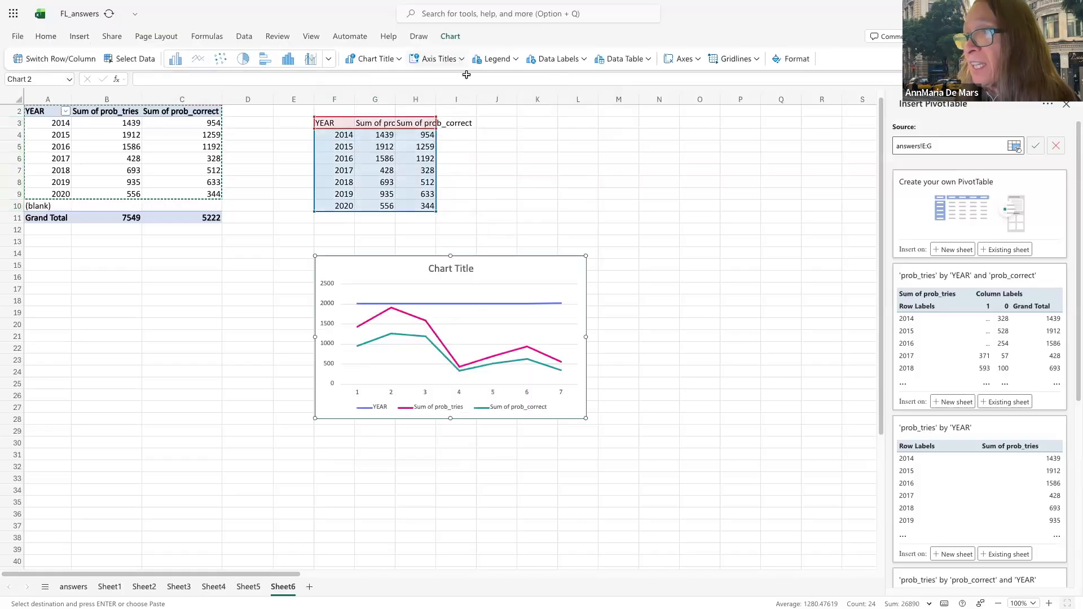
{"action": "left_click", "coordinate": [533, 305]}
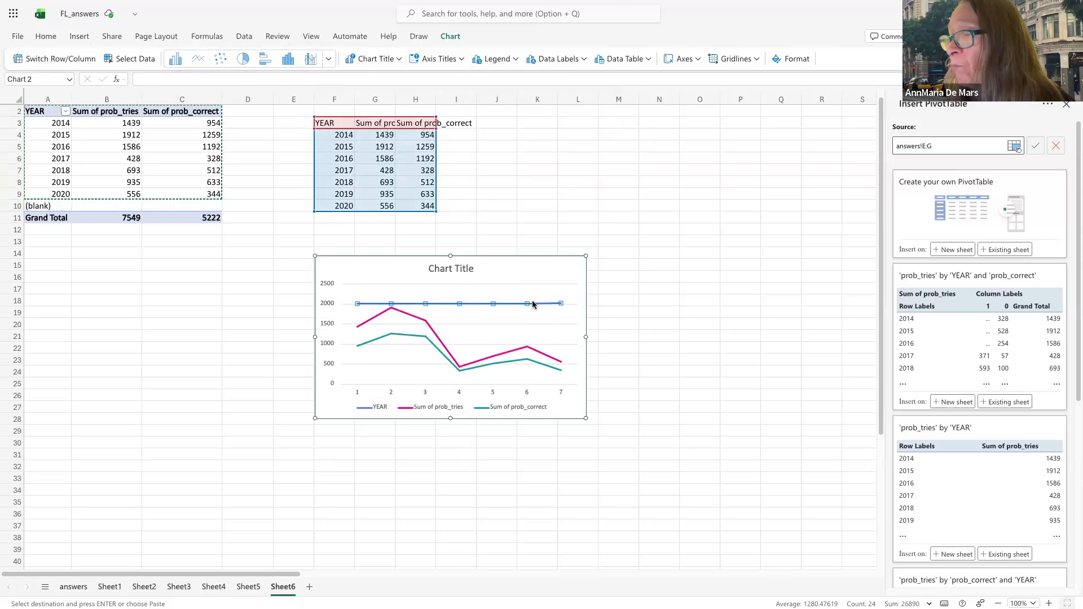
{"action": "left_click", "coordinate": [532, 304]}
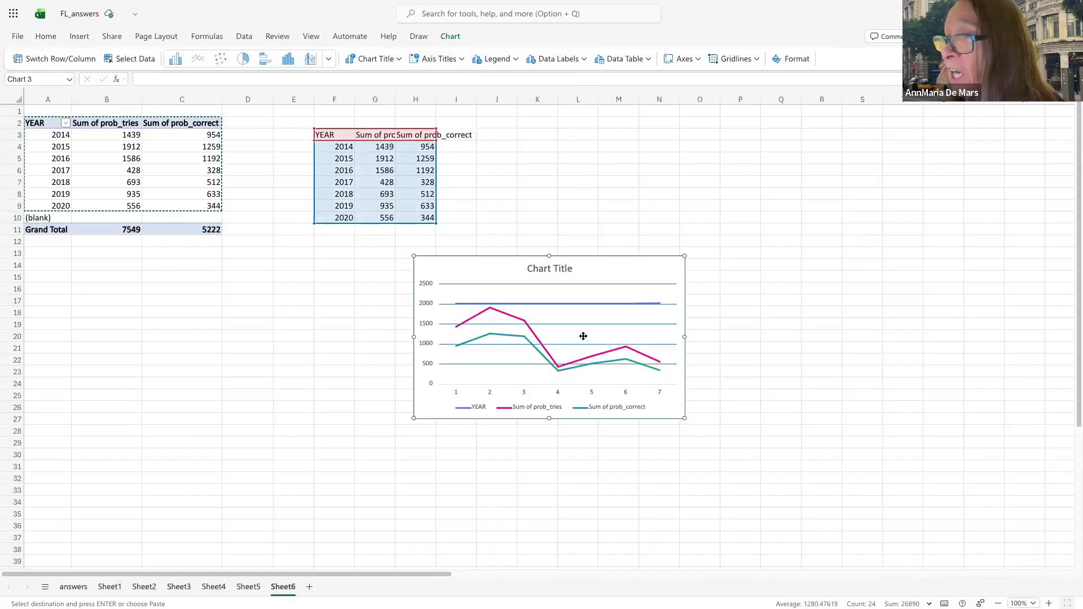
{"action": "left_click", "coordinate": [598, 406]}
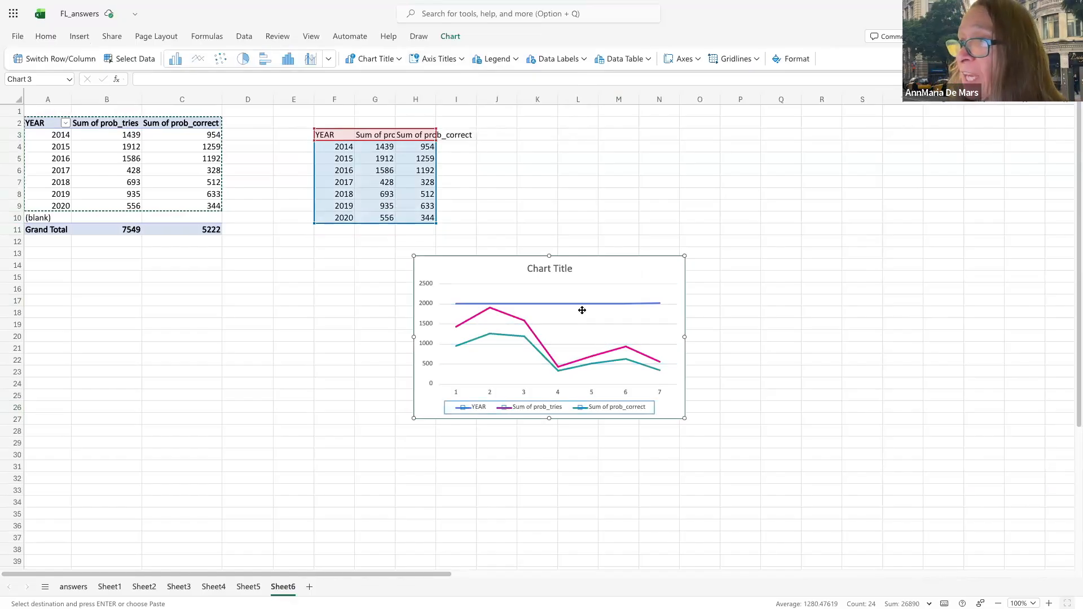
{"action": "right_click", "coordinate": [586, 323]}
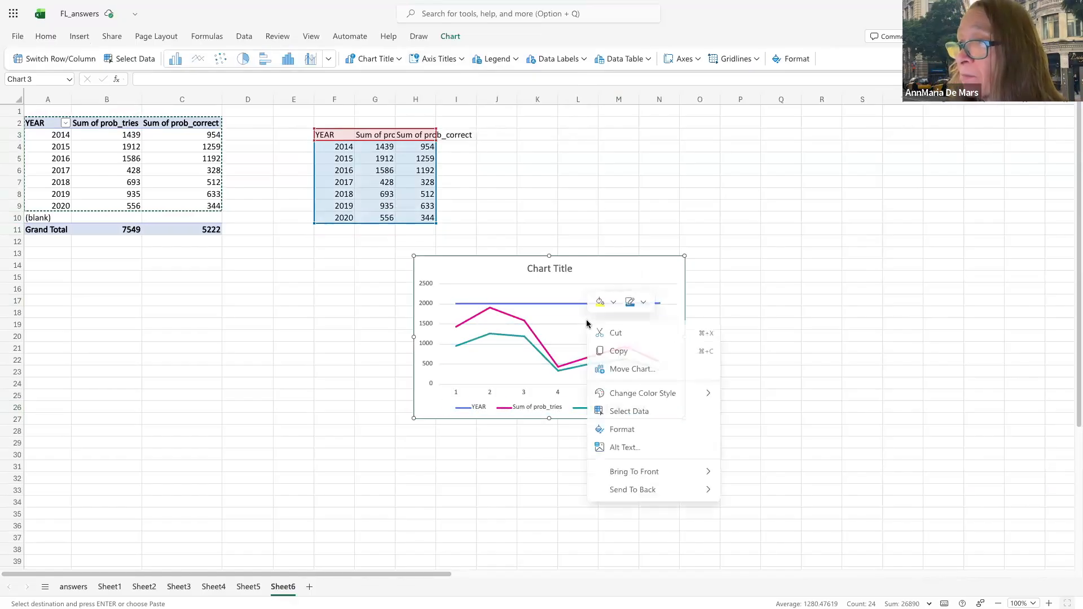
{"action": "left_click", "coordinate": [615, 411]}
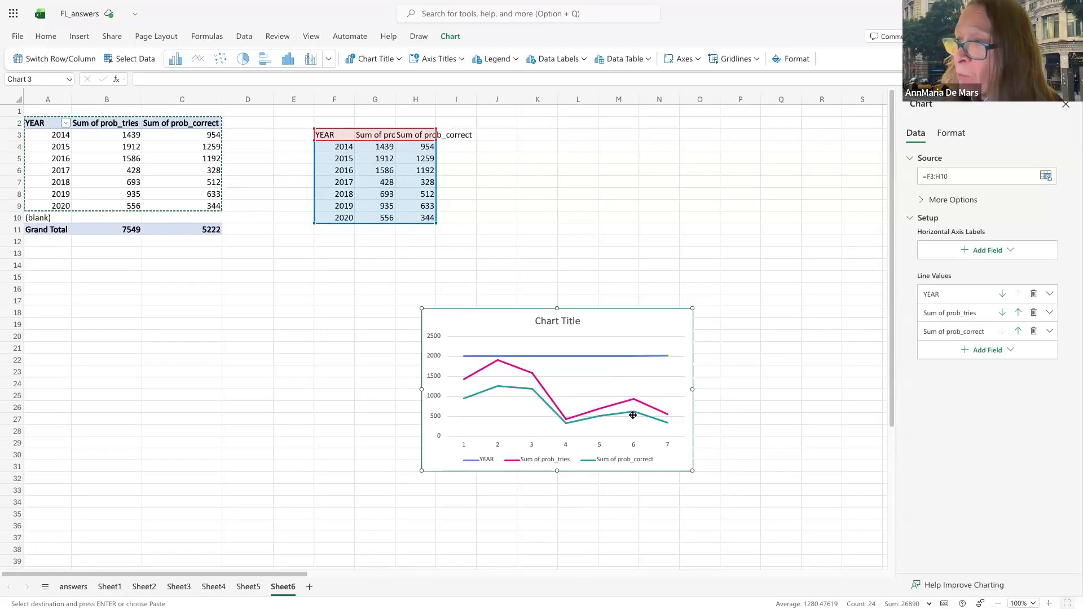
Drop the YEAR series and use the F4:F10 years as horizontal axis labels
{"action": "left_click", "coordinate": [1032, 295]}
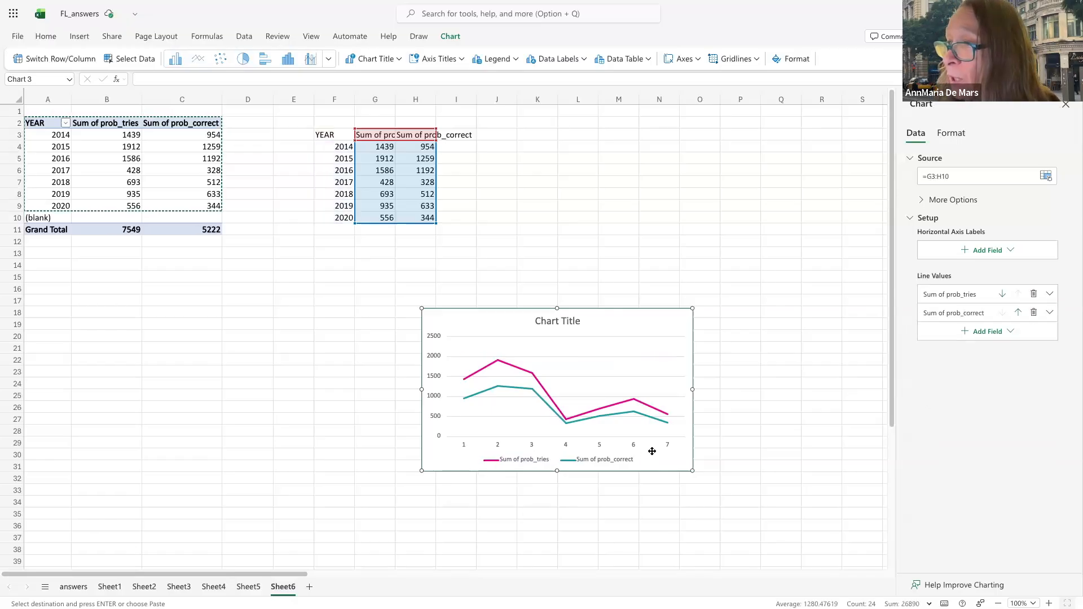
{"action": "left_click", "coordinate": [993, 256]}
{"action": "left_click", "coordinate": [952, 270]}
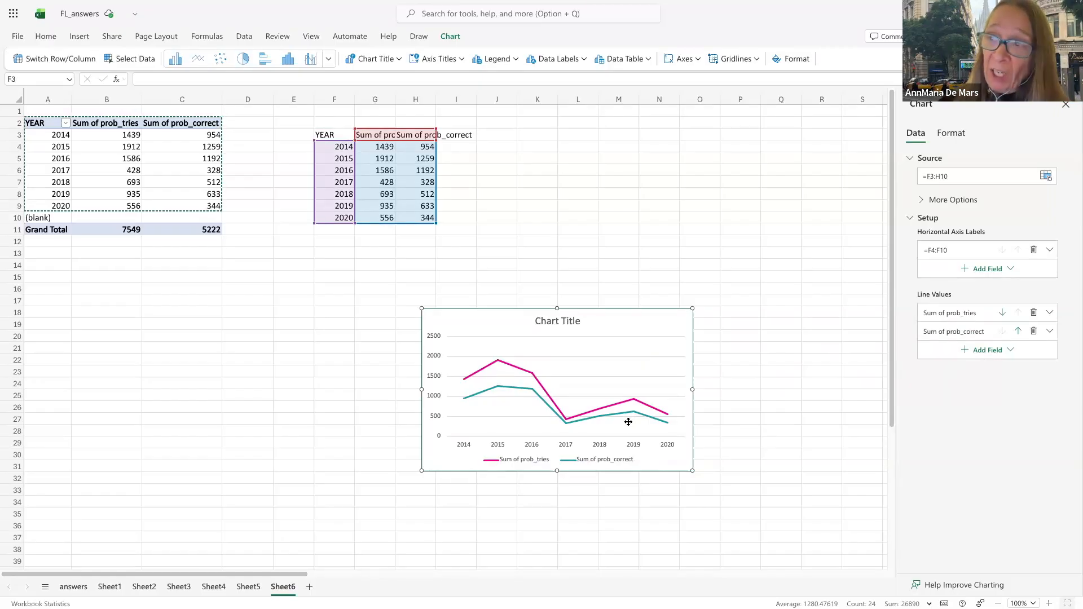
{"action": "left_click", "coordinate": [557, 410]}
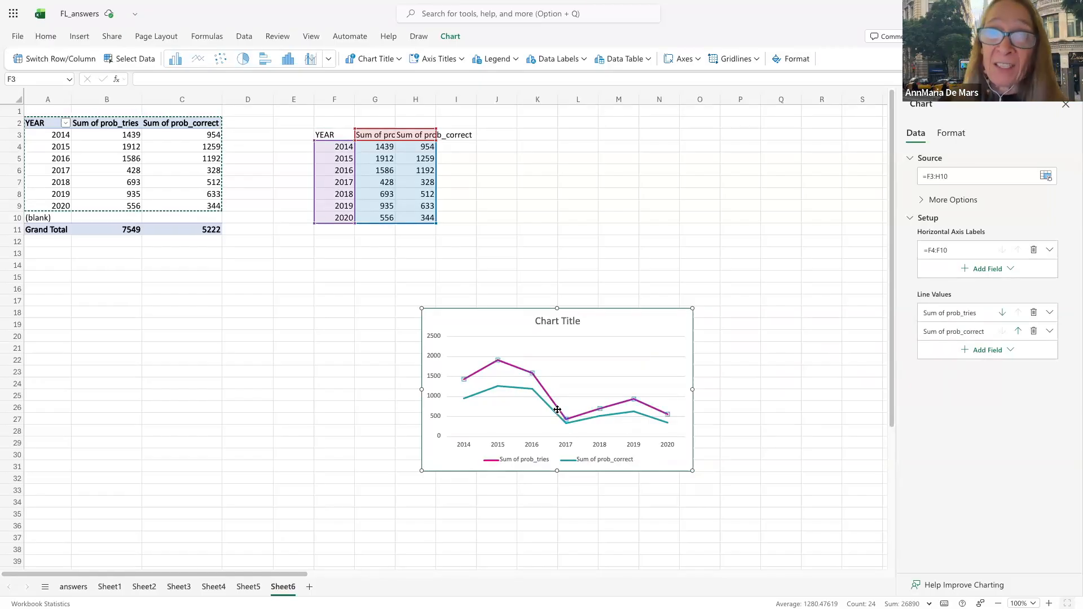